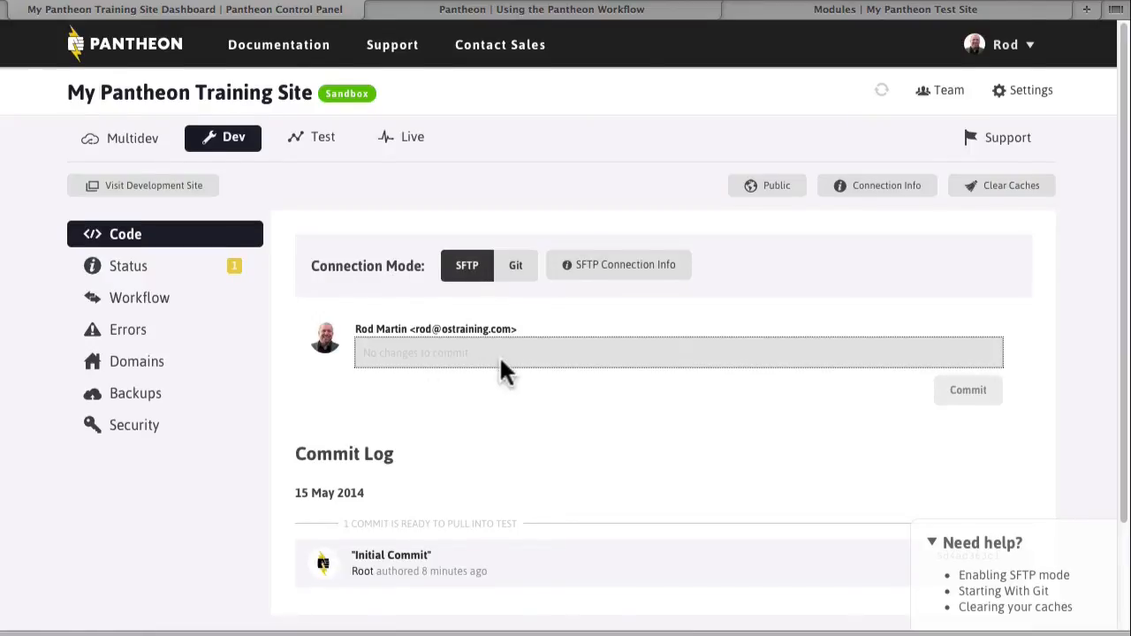
# - Review the Dev environment's commit log and its status report on automated backups and database usage
pyautogui.scroll(-3, 499, 356)
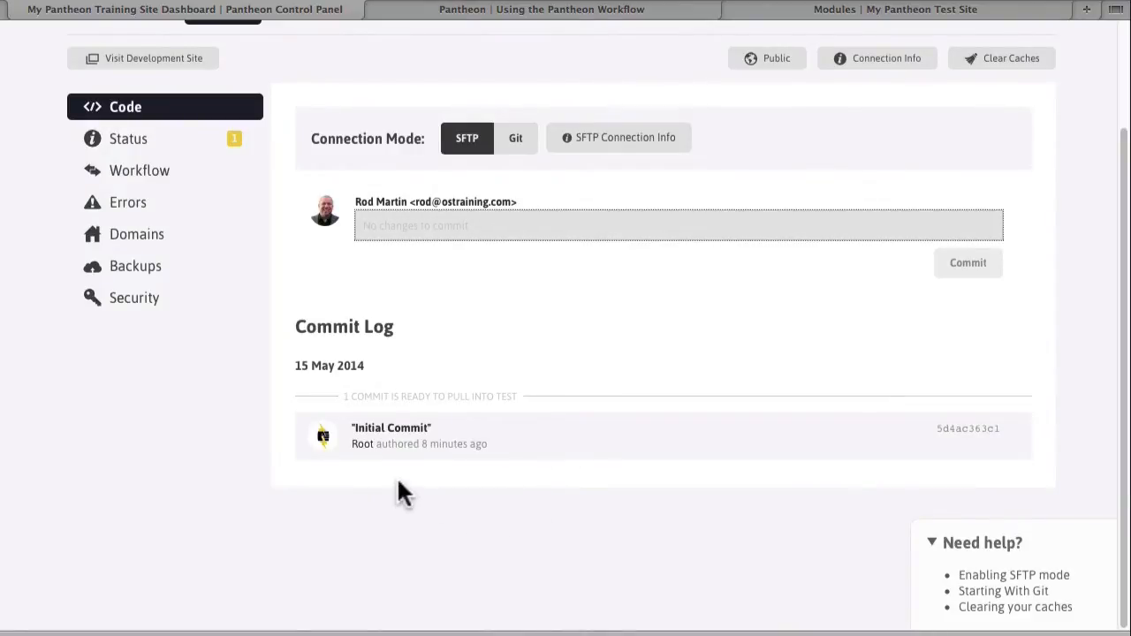
pyautogui.scroll(3, 398, 481)
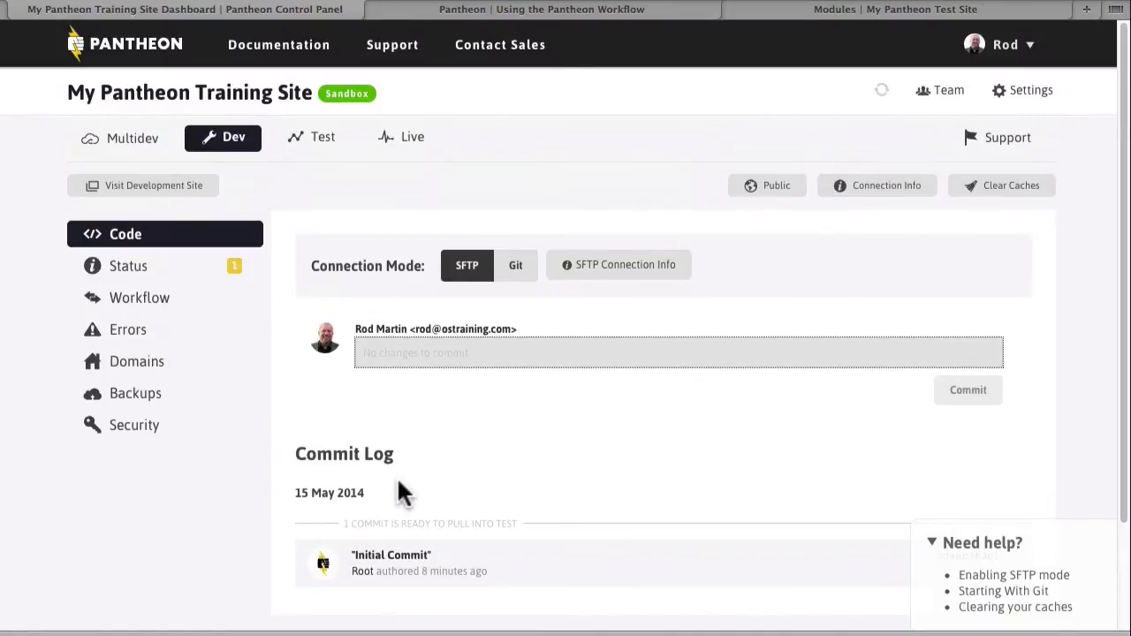
pyautogui.click(129, 274)
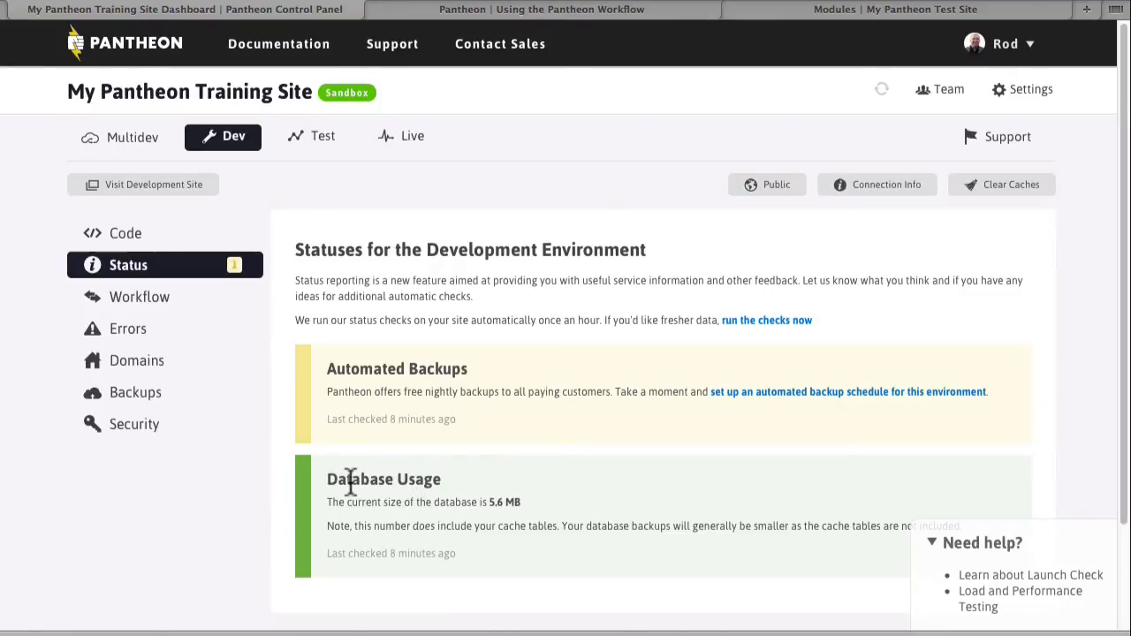
pyautogui.scroll(-2, 351, 482)
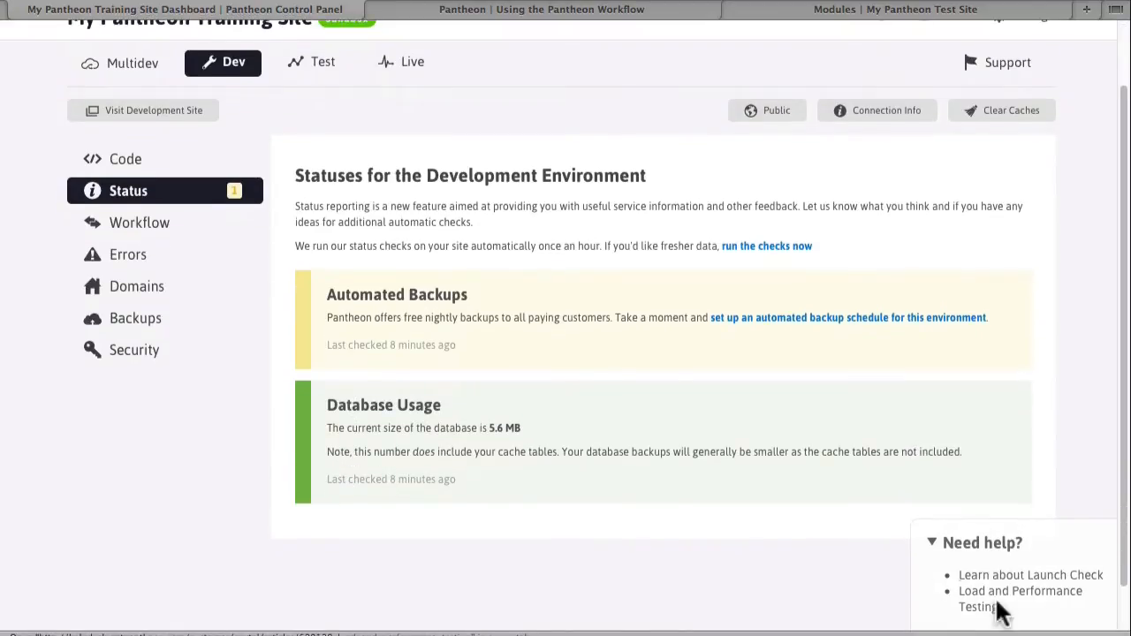
pyautogui.scroll(-1, 721, 584)
pyautogui.scroll(4, 721, 584)
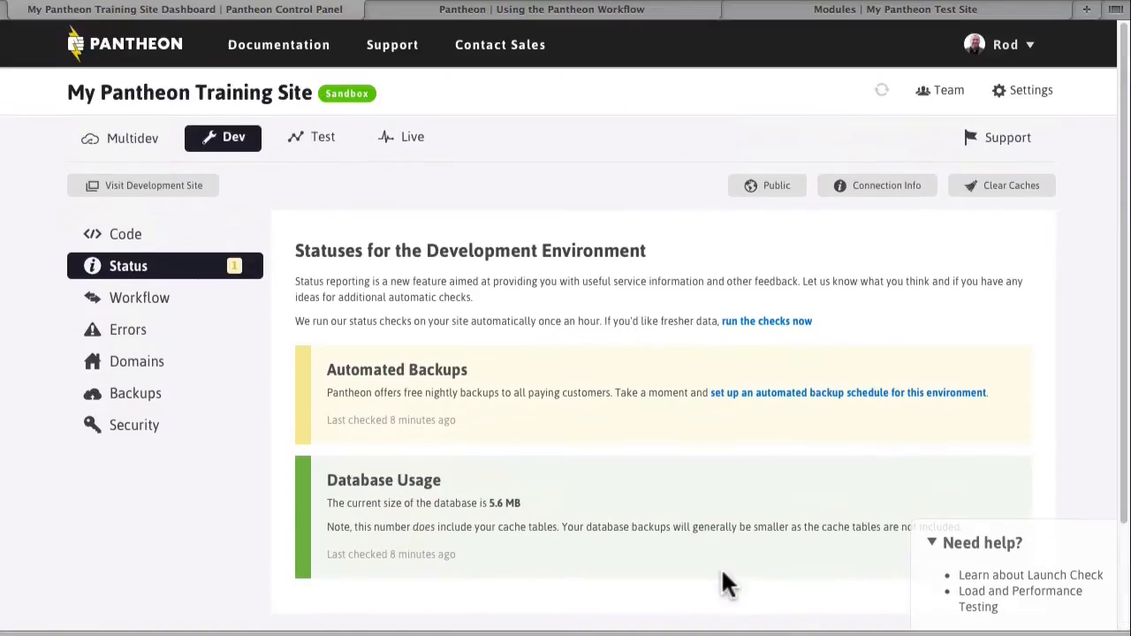
# - Inspect the Dev environment's workflow tools, PHP error log and domain setup, including the DNS records and custom domain section
pyautogui.click(128, 301)
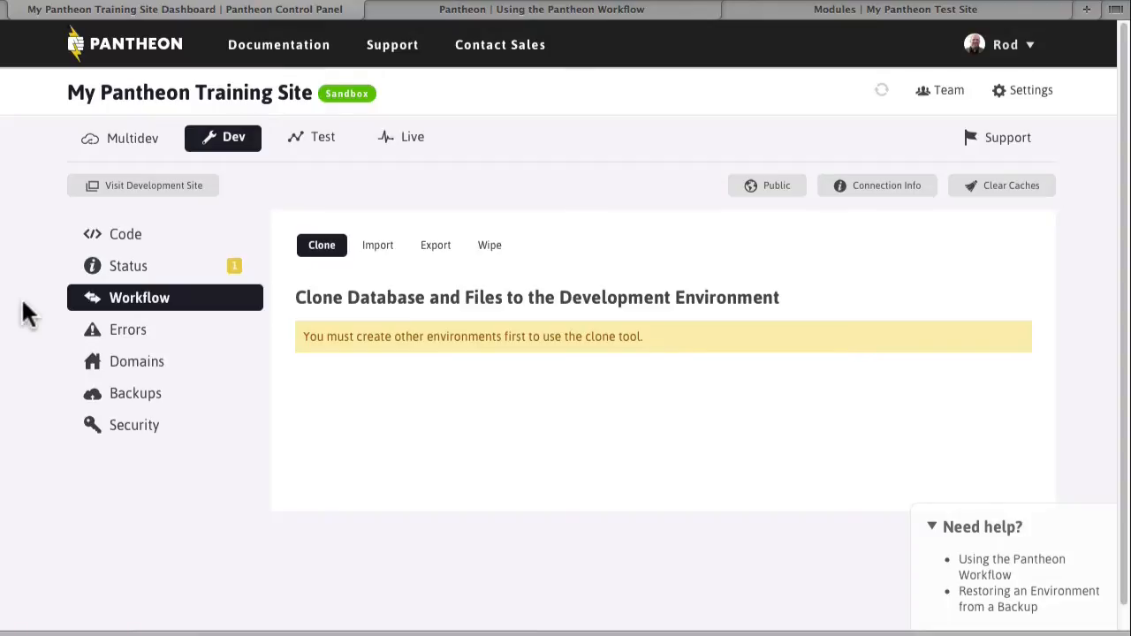
pyautogui.click(138, 336)
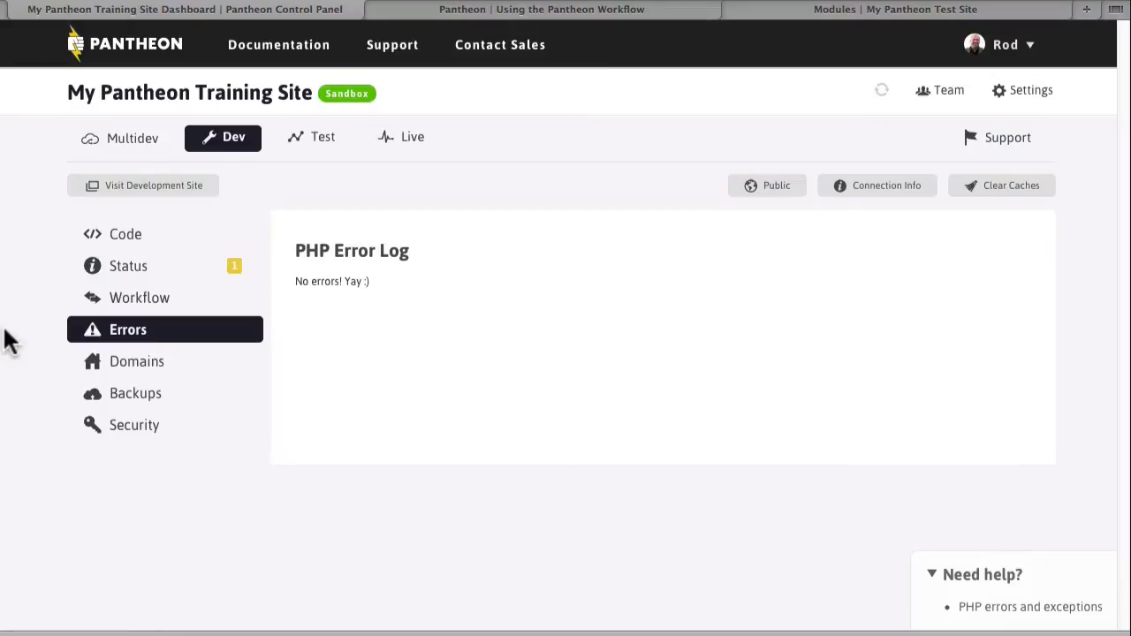
pyautogui.click(139, 372)
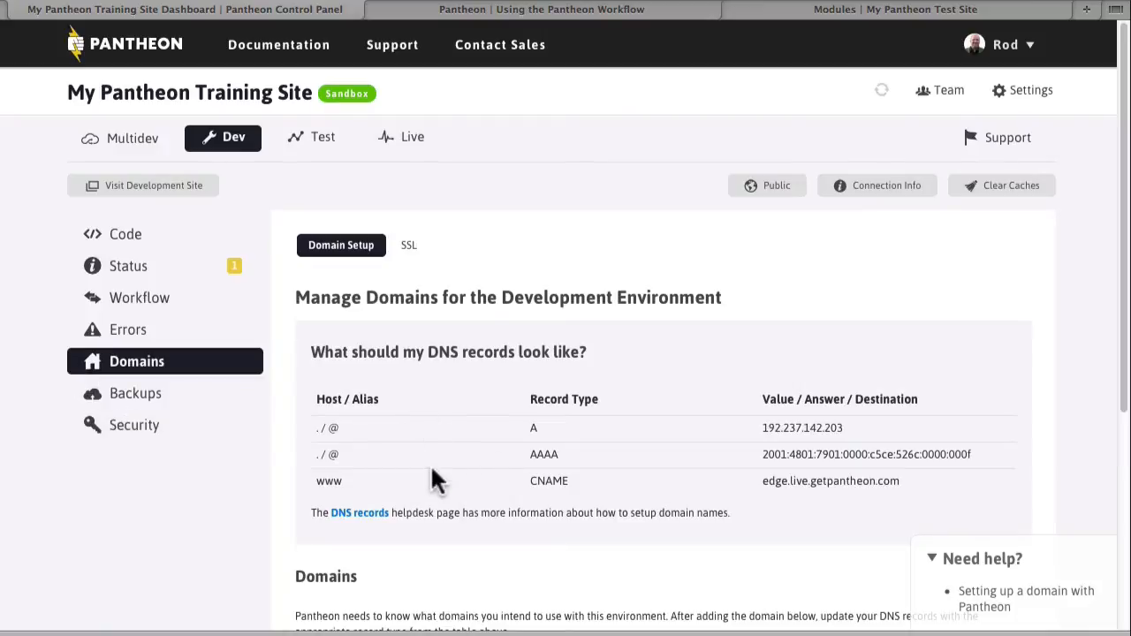
pyautogui.scroll(-4, 433, 470)
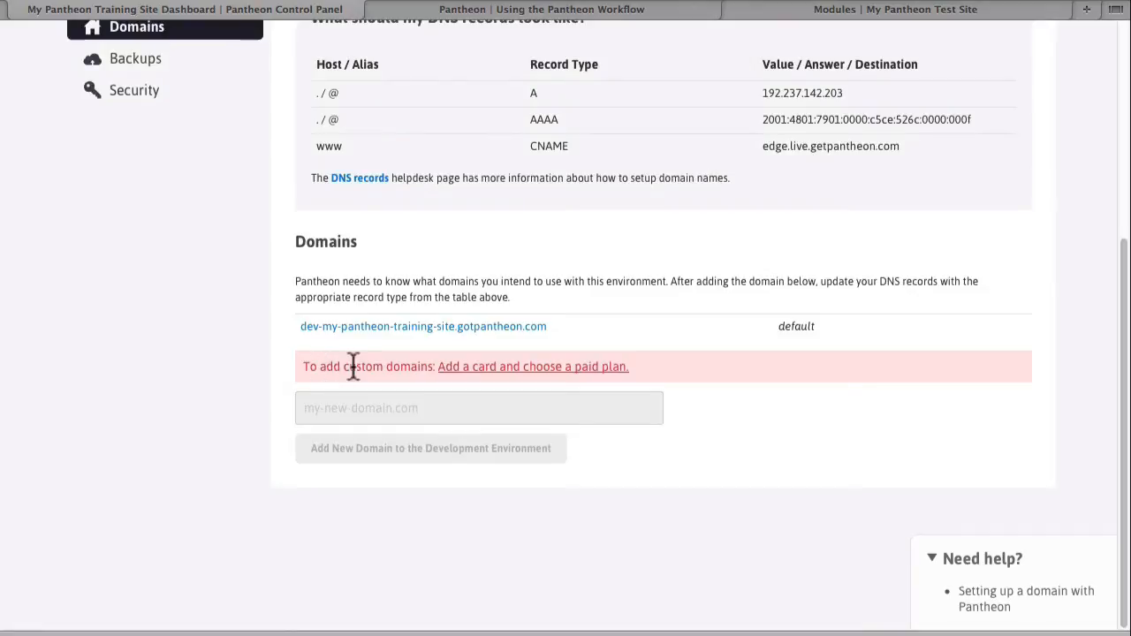
pyautogui.scroll(1, 421, 366)
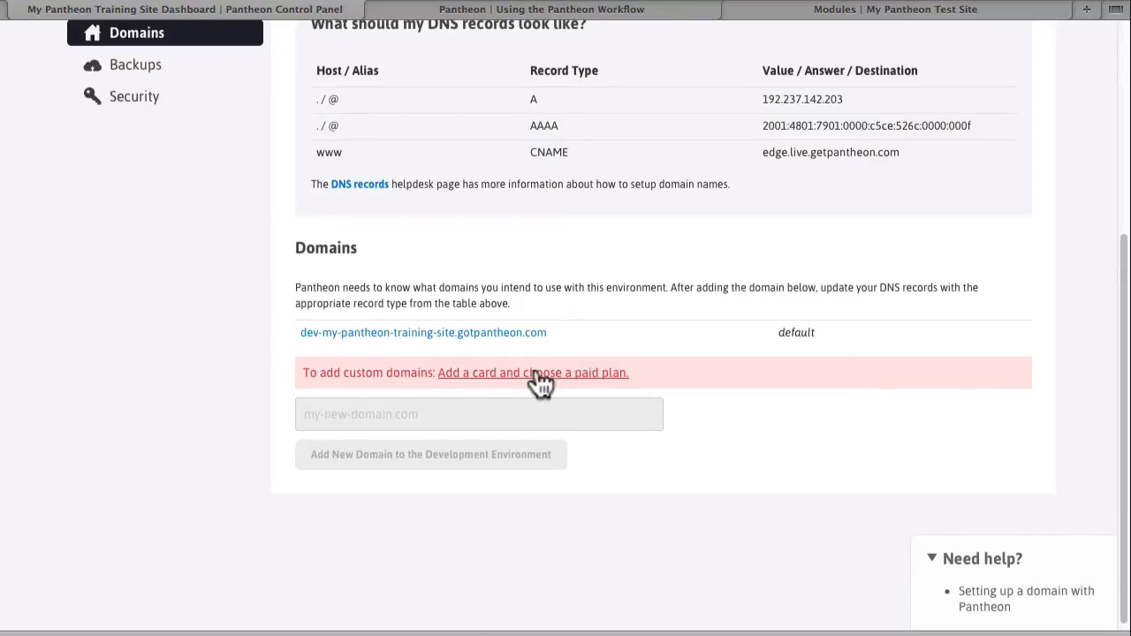
pyautogui.scroll(5, 535, 207)
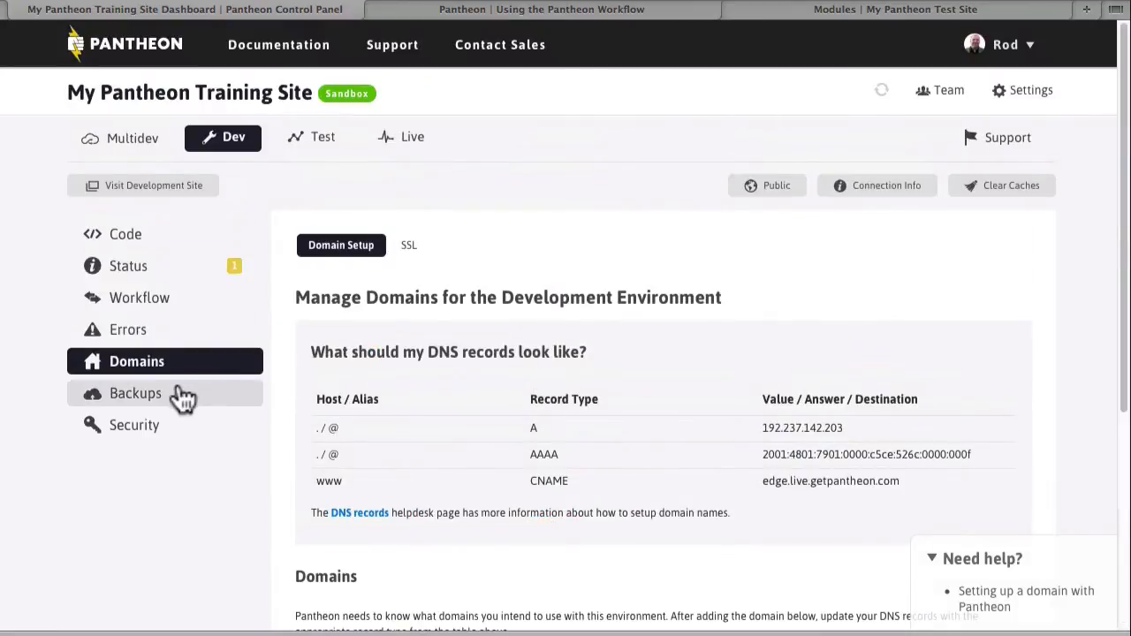
# - Check the Dev environment's backup log and its security settings for environment access
pyautogui.click(176, 397)
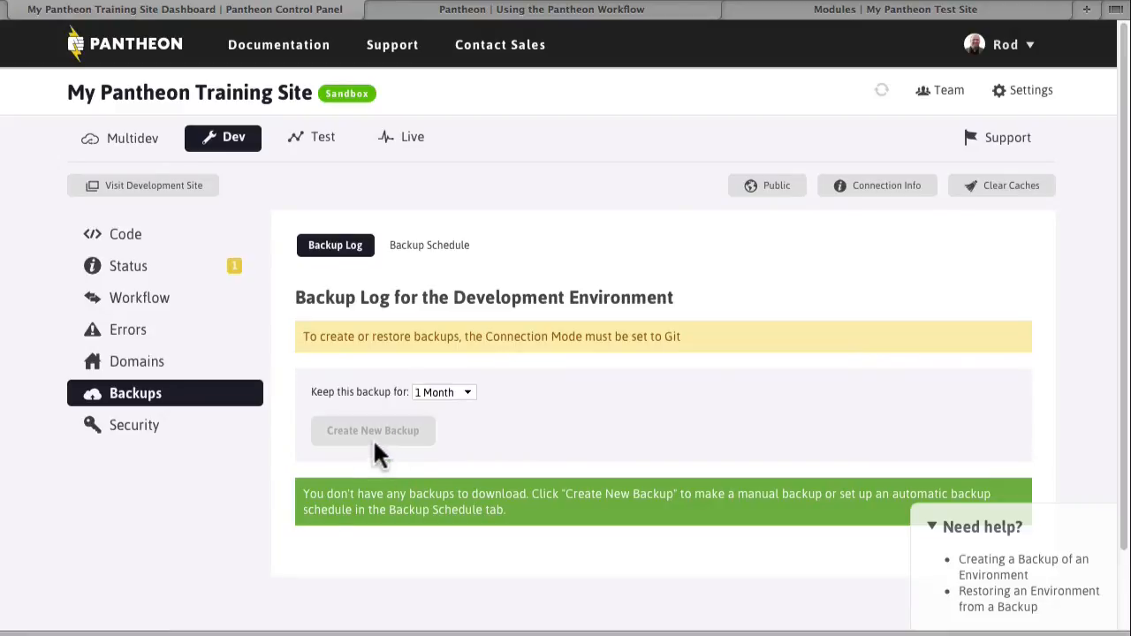
pyautogui.click(136, 442)
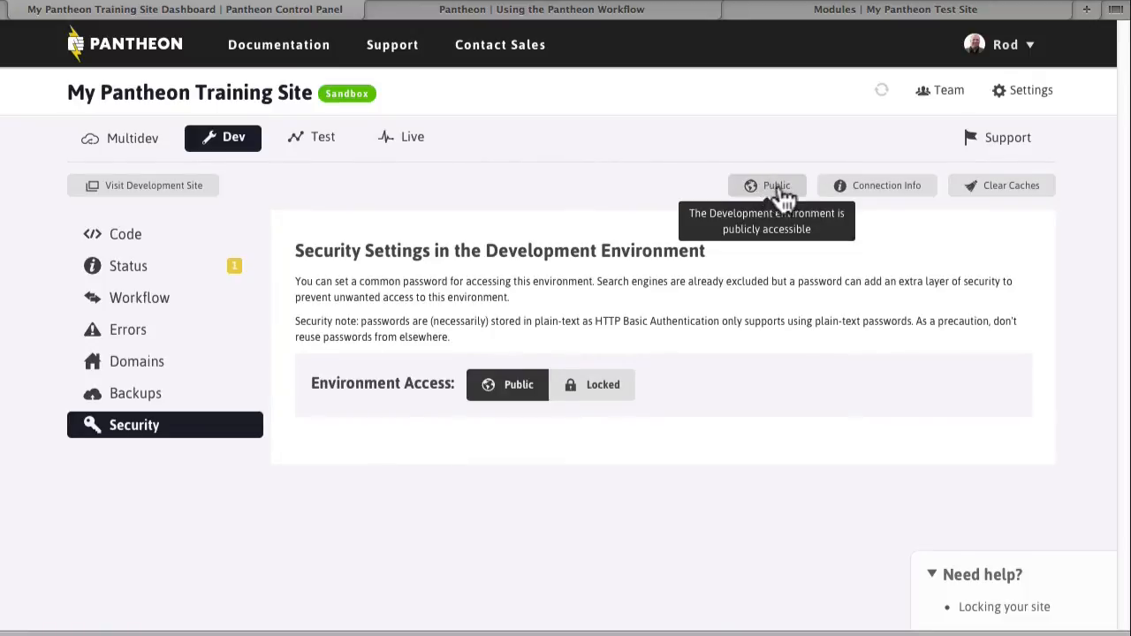
# - Examine the Dev environment's Git, database and SFTP connection info, and close the details
pyautogui.click(882, 195)
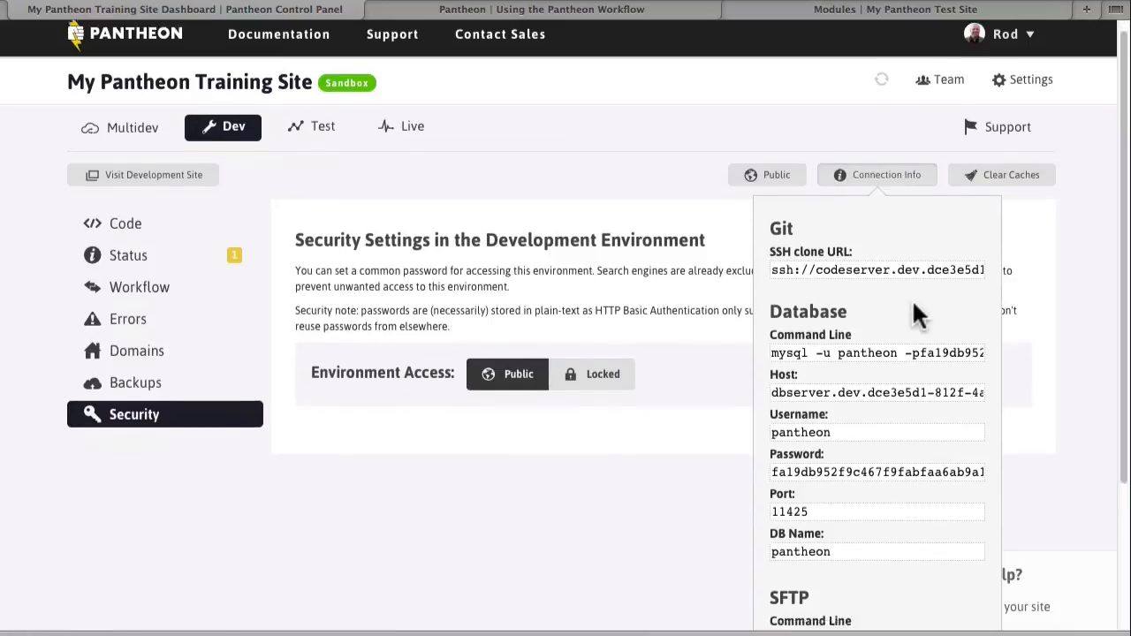
pyautogui.scroll(-3, 915, 311)
pyautogui.scroll(-1, 916, 311)
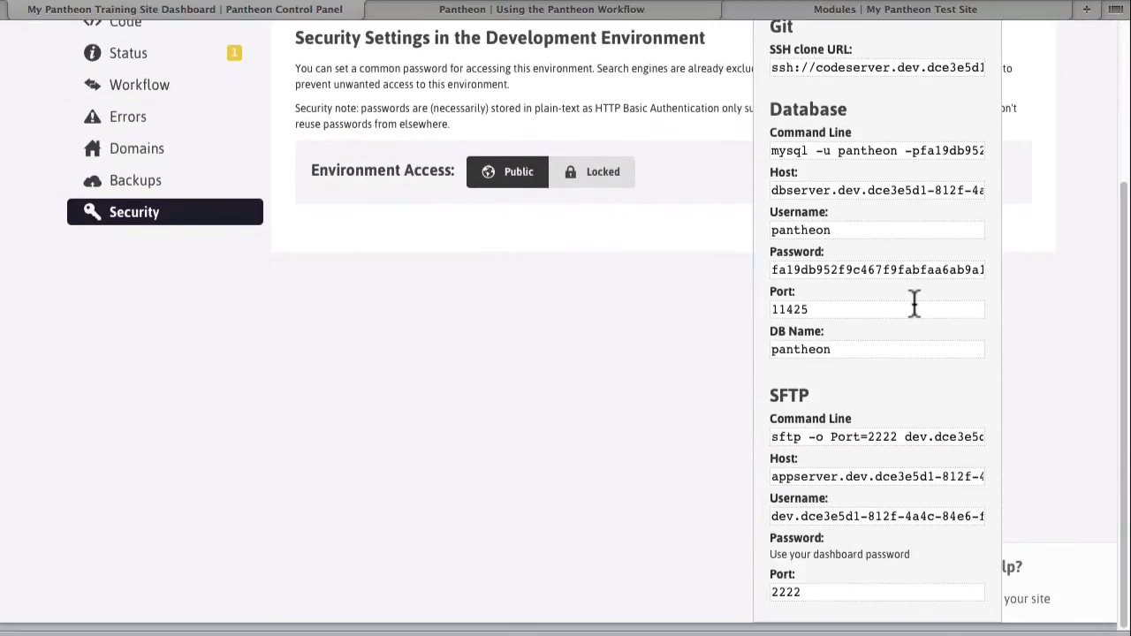
pyautogui.scroll(4, 915, 305)
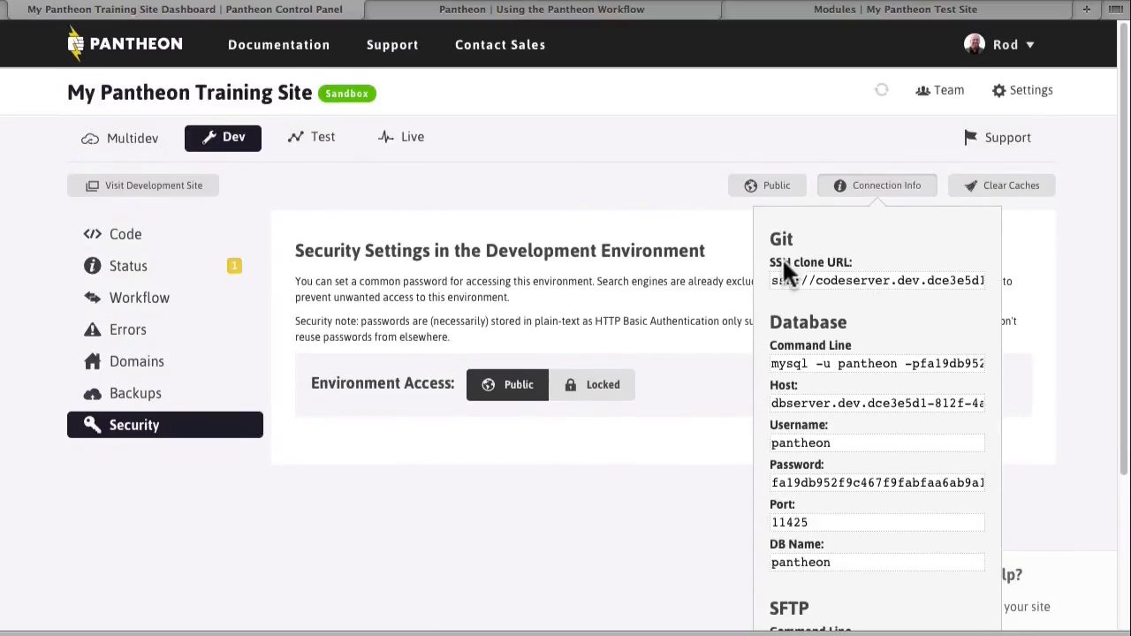
pyautogui.click(1010, 197)
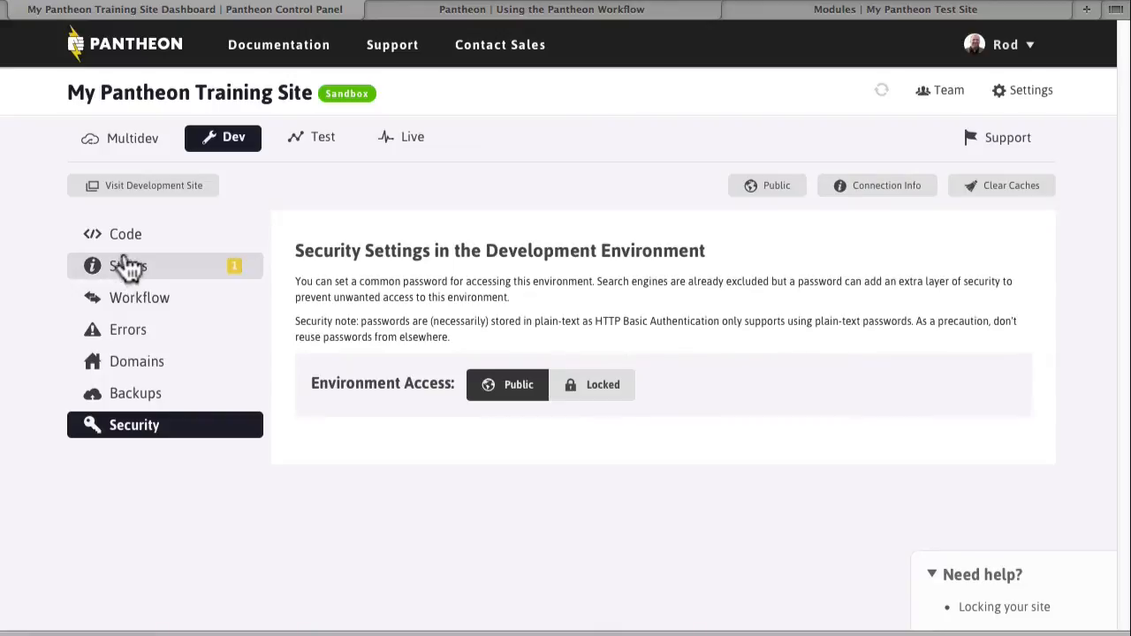
# - Create the Test environment by cloning the Development environment, and show its commit log
pyautogui.click(323, 150)
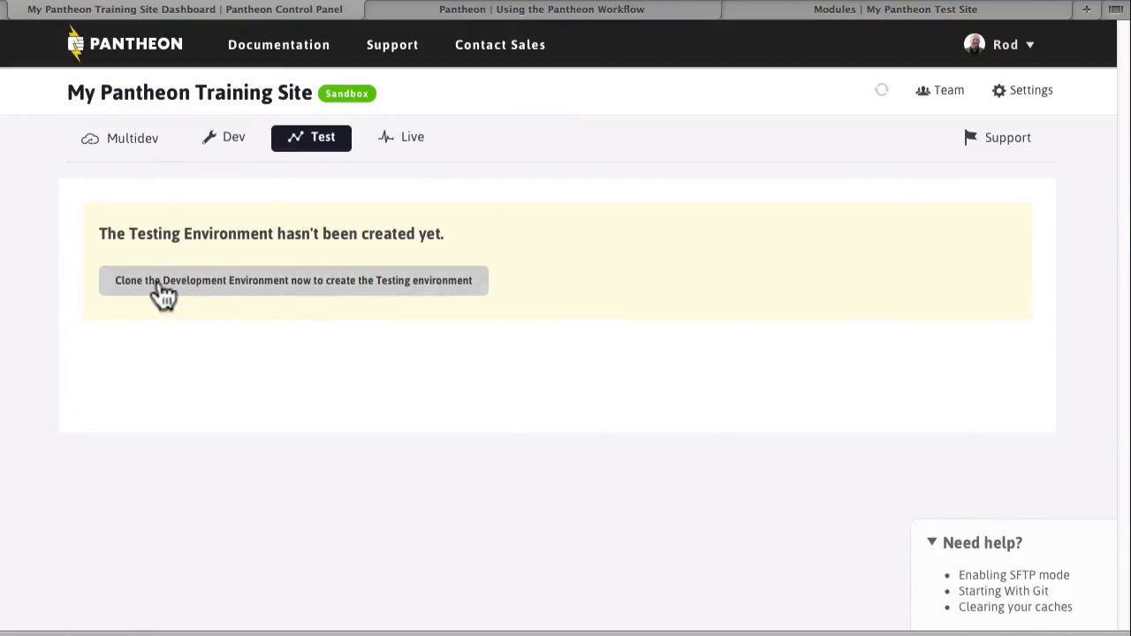
pyautogui.click(163, 292)
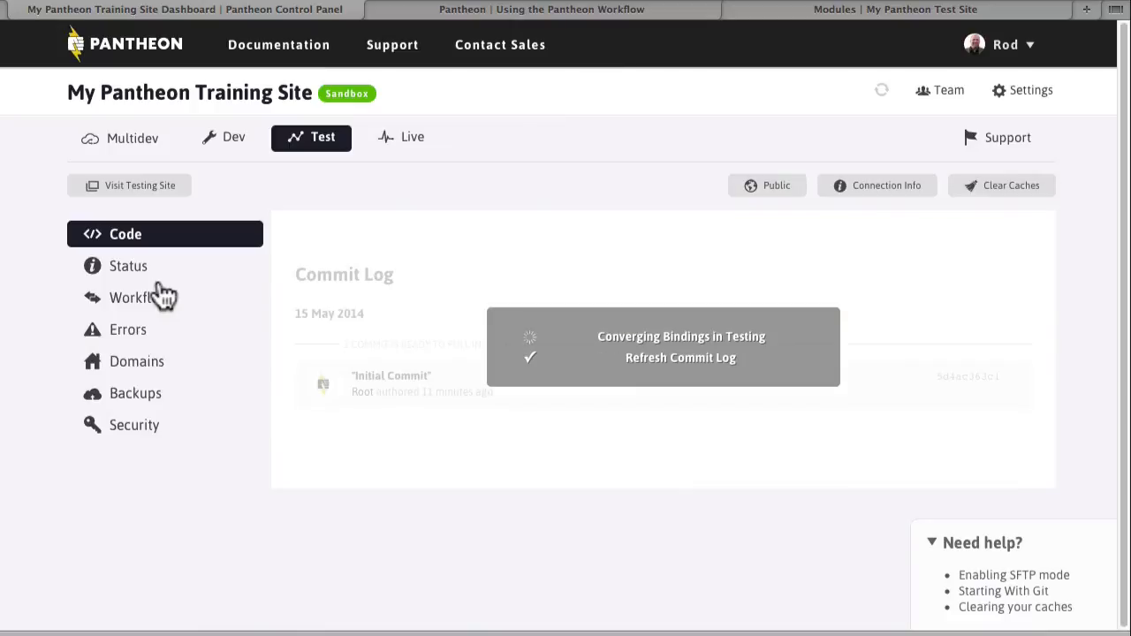
pyautogui.click(230, 146)
pyautogui.click(332, 143)
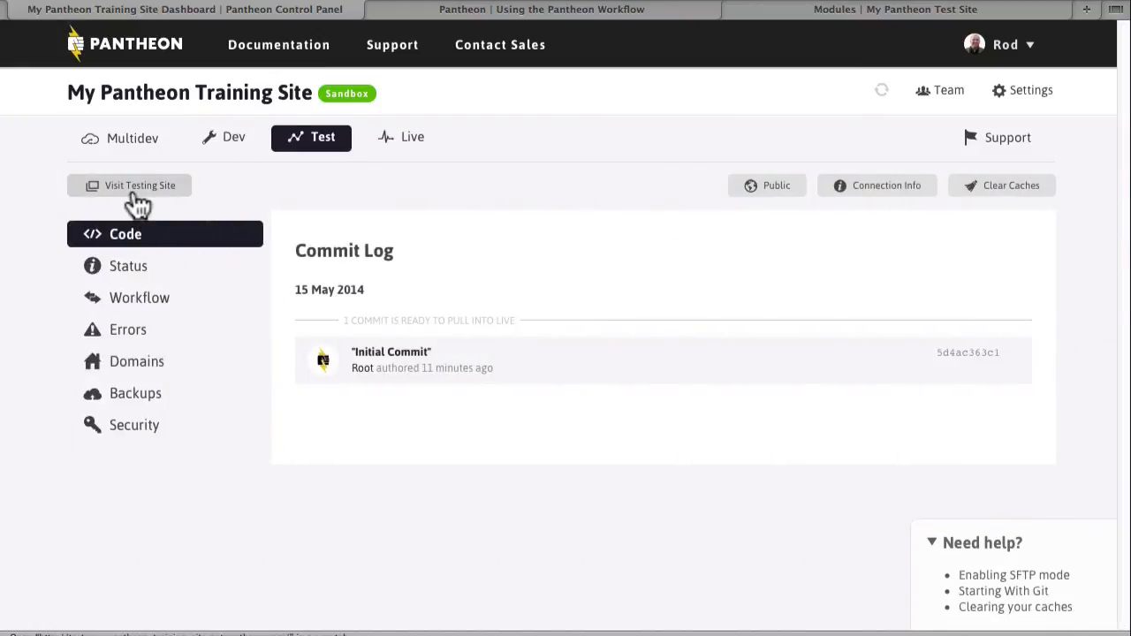
# - Open the testing site and log in with the account username and password
pyautogui.click(134, 195)
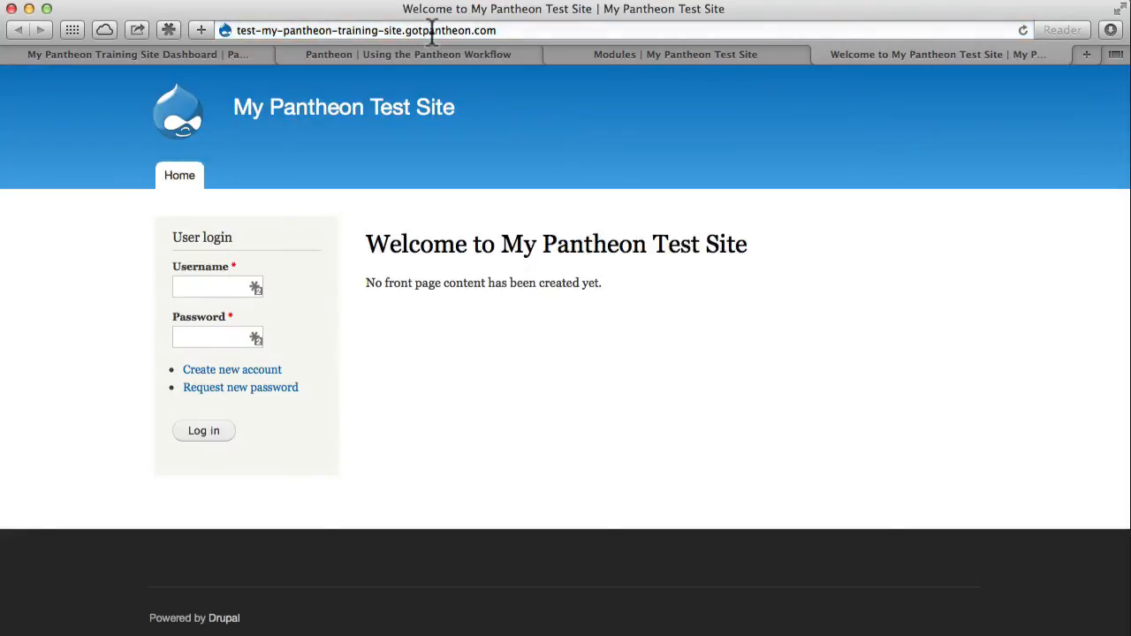
pyautogui.click(220, 287)
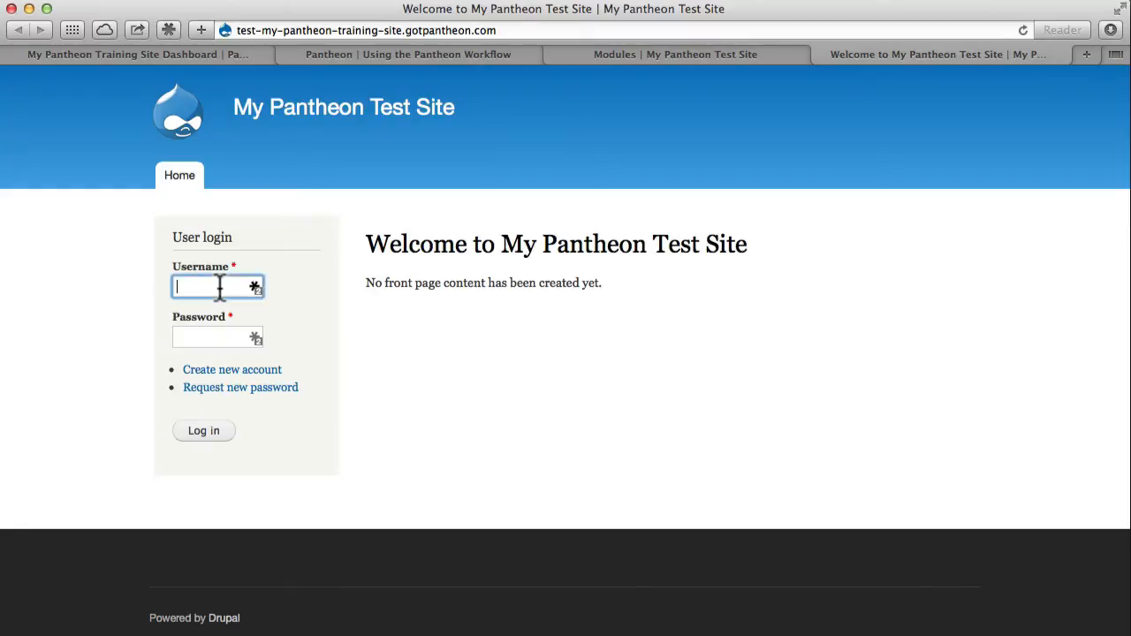
pyautogui.write('Rod')
pyautogui.press('Tab')
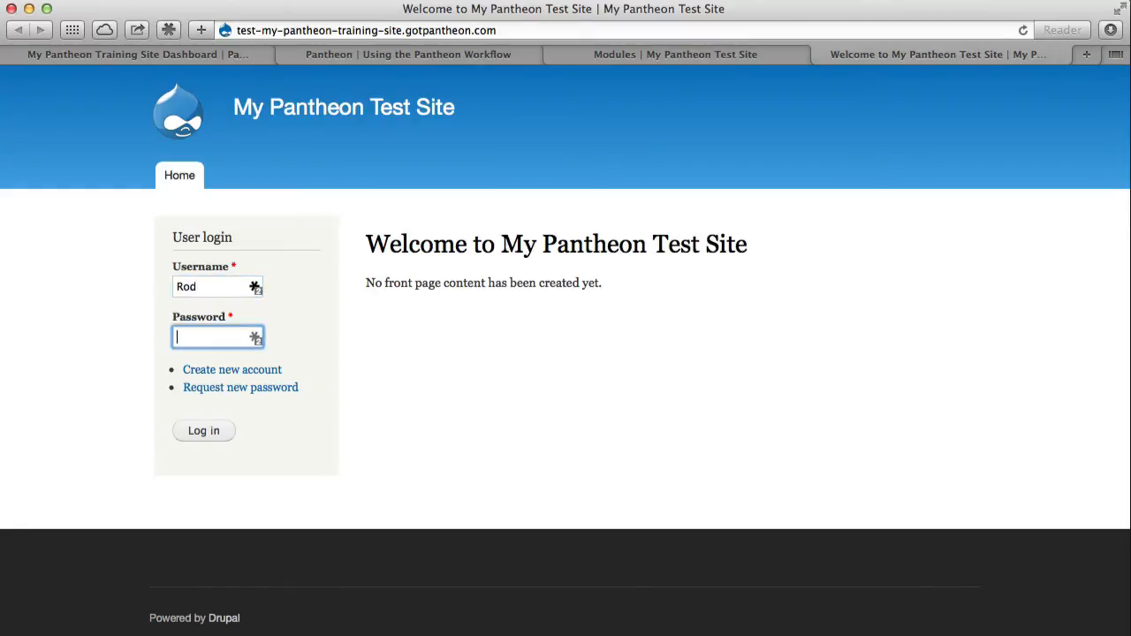
pyautogui.write('••••••••••')
pyautogui.press('Return')
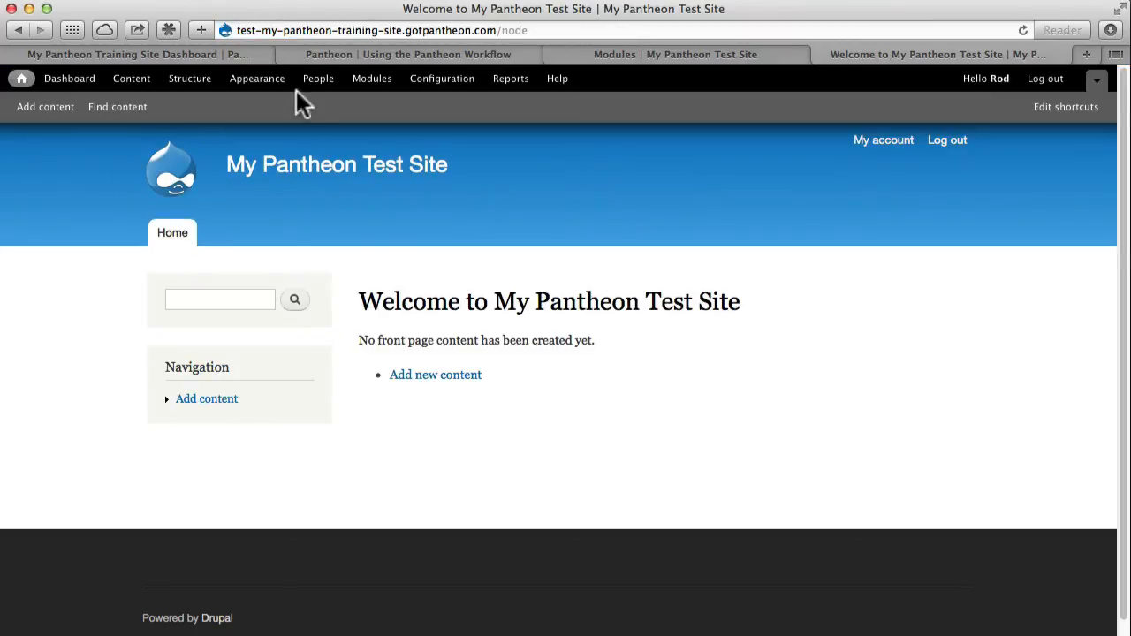
# - Compare the addresses of the dev and test sites in their open browser pages, ending on the test site
pyautogui.click(636, 54)
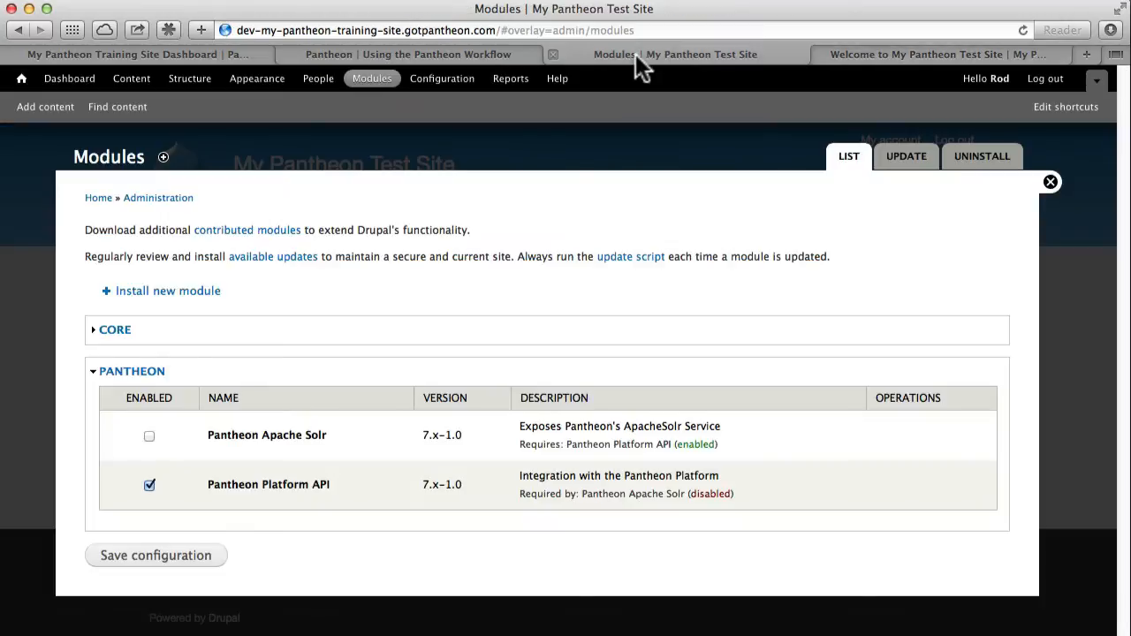
pyautogui.click(867, 53)
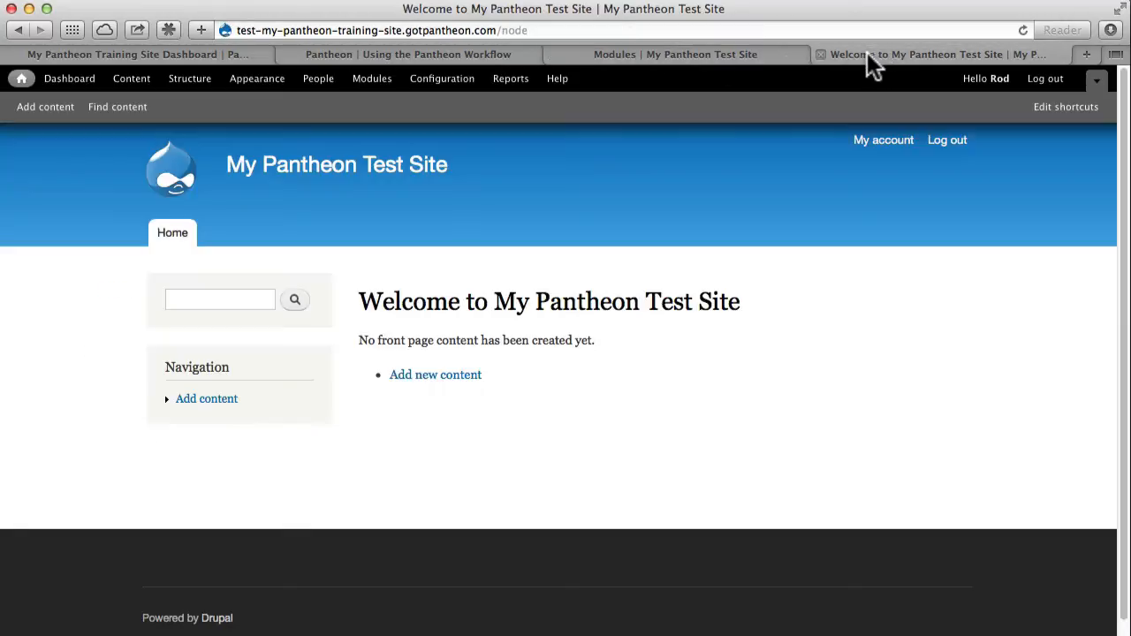
pyautogui.click(246, 31)
pyautogui.click(250, 31)
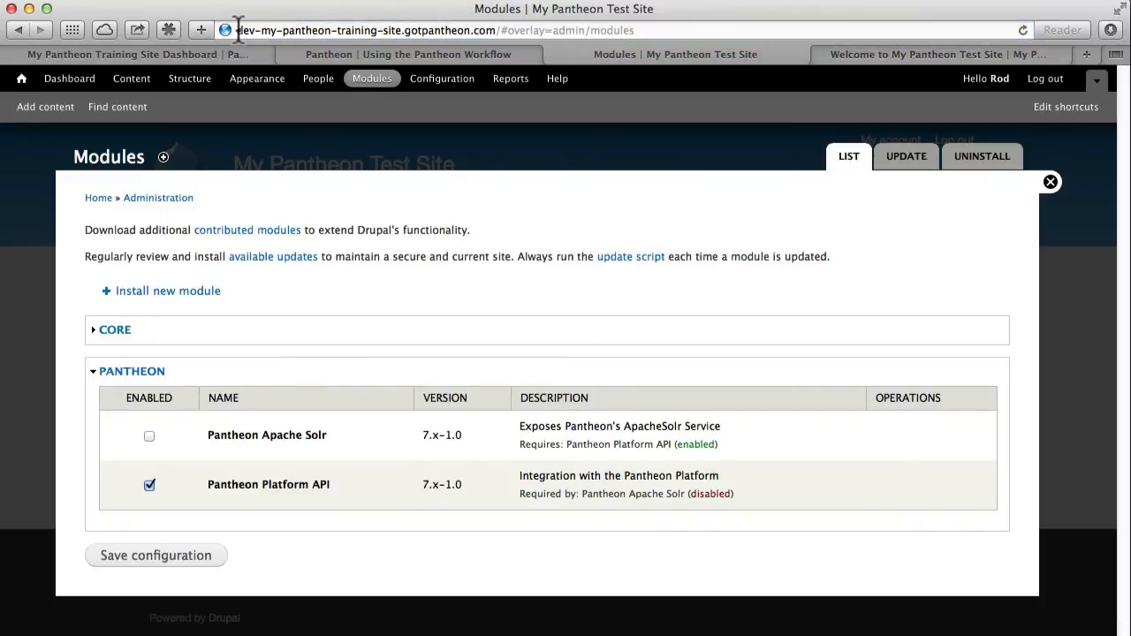
pyautogui.moveTo(237, 30); pyautogui.dragTo(257, 30)
pyautogui.click(993, 56)
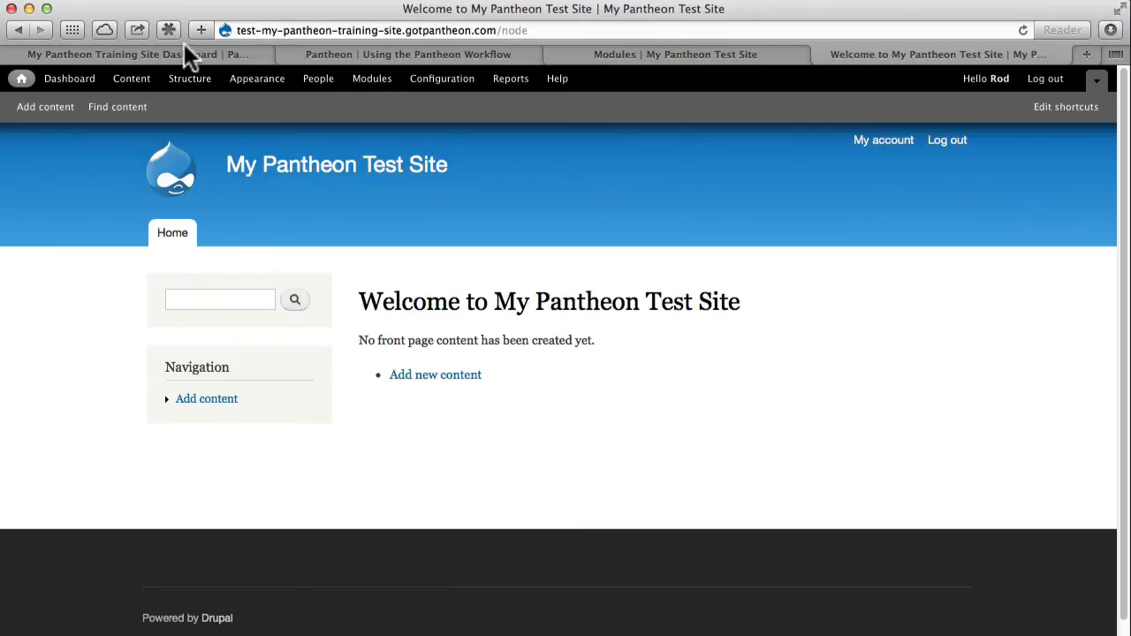
# - Return to the Pantheon dashboard and create the Live environment by cloning the Testing environment
pyautogui.rightClick(151, 53)
pyautogui.click(120, 53)
pyautogui.click(120, 53)
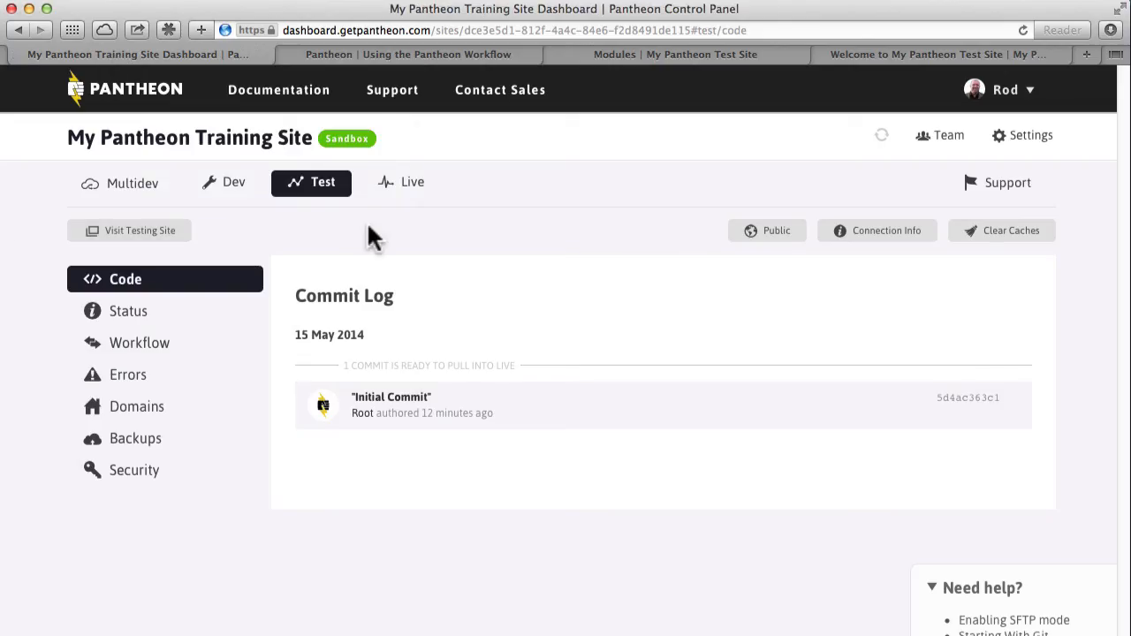
pyautogui.click(403, 184)
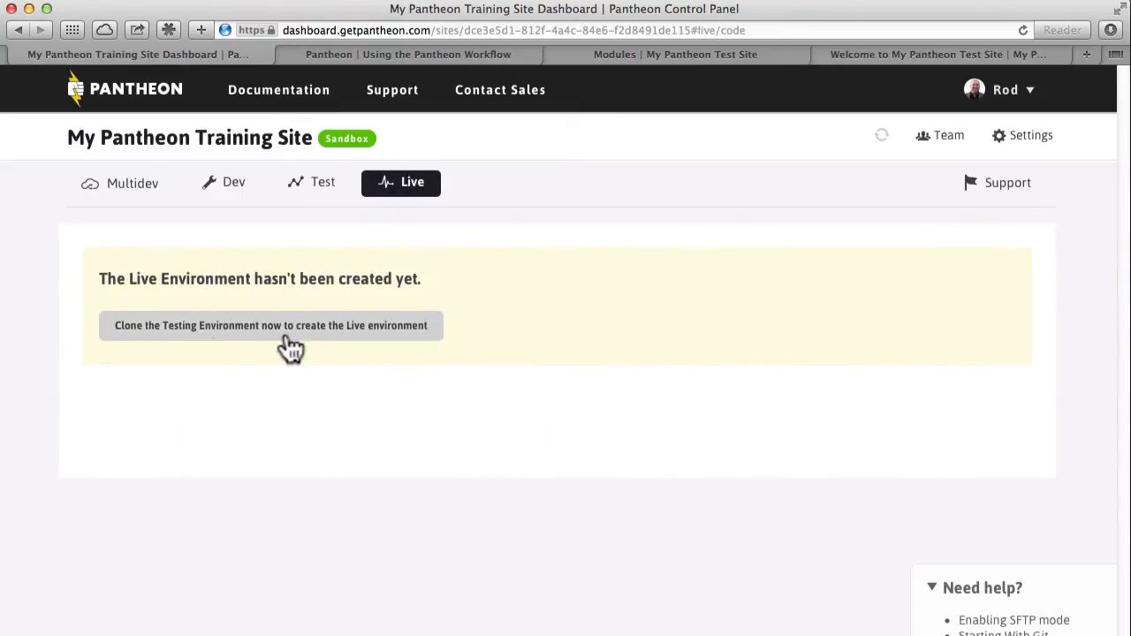
pyautogui.click(336, 334)
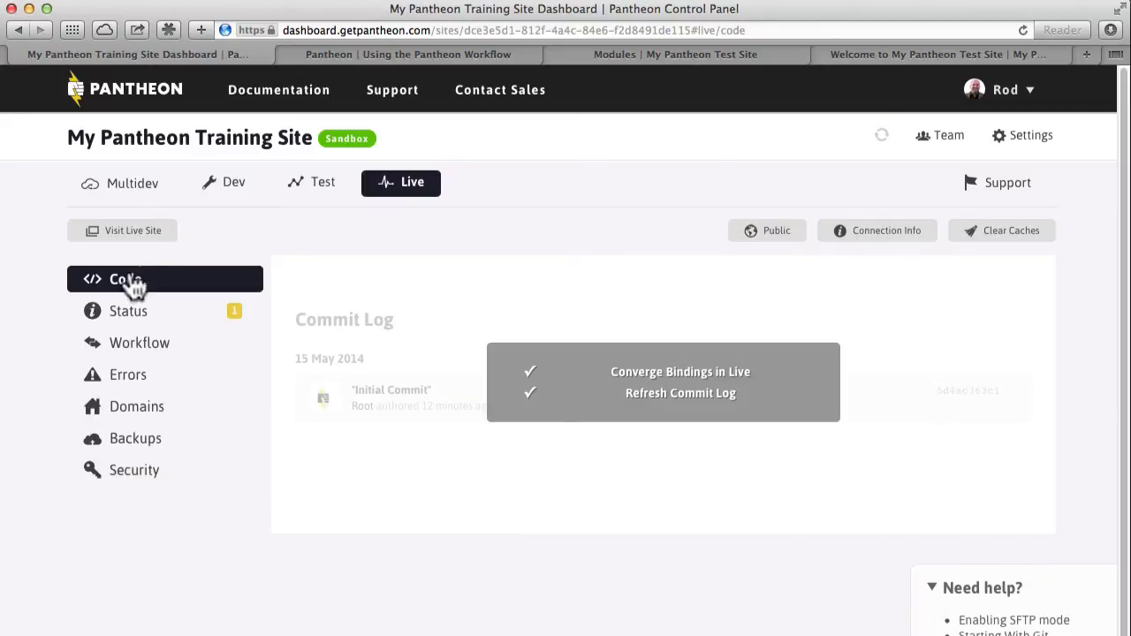
# - Open the live site and log in with the account username and password
pyautogui.click(128, 231)
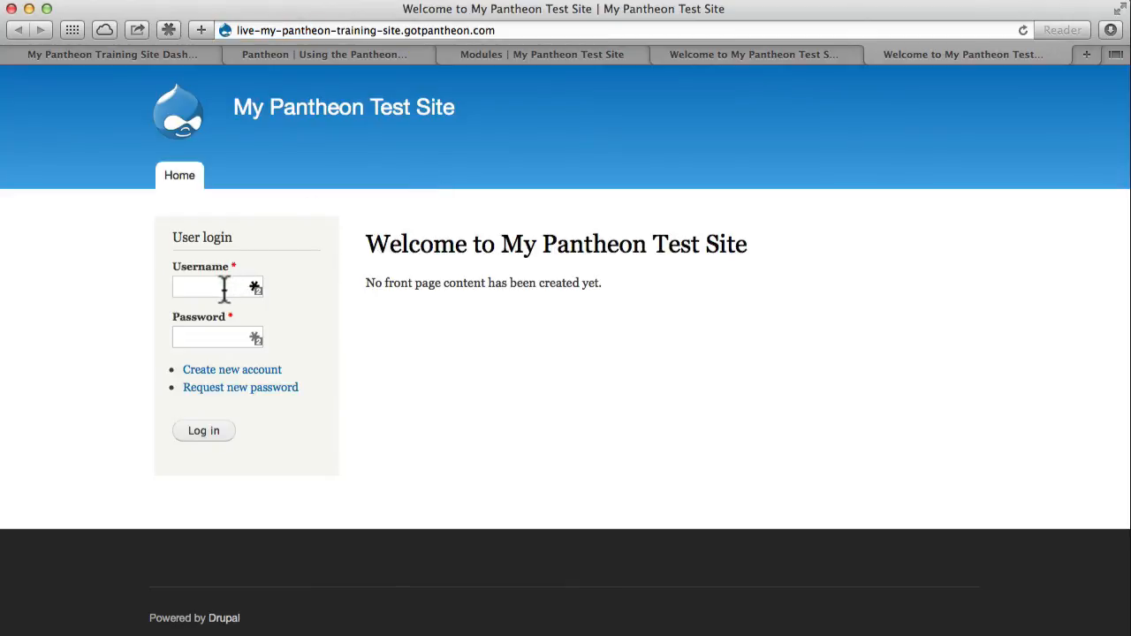
pyautogui.click(225, 288)
pyautogui.write('Rod')
pyautogui.press('Tab')
pyautogui.write('••••••••••')
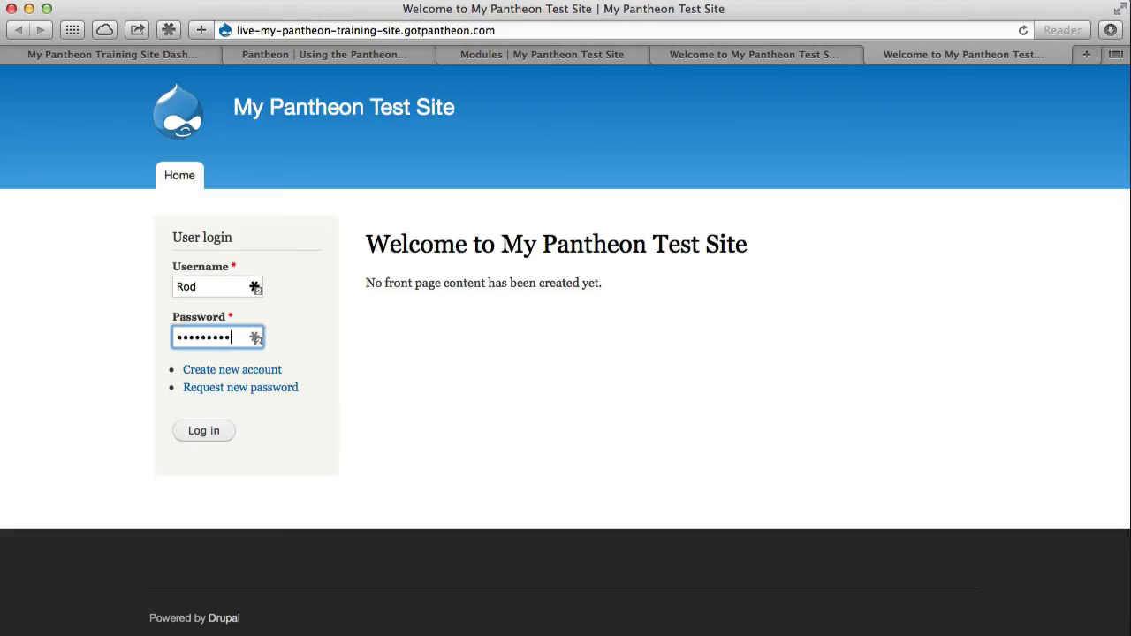
pyautogui.press('Return')
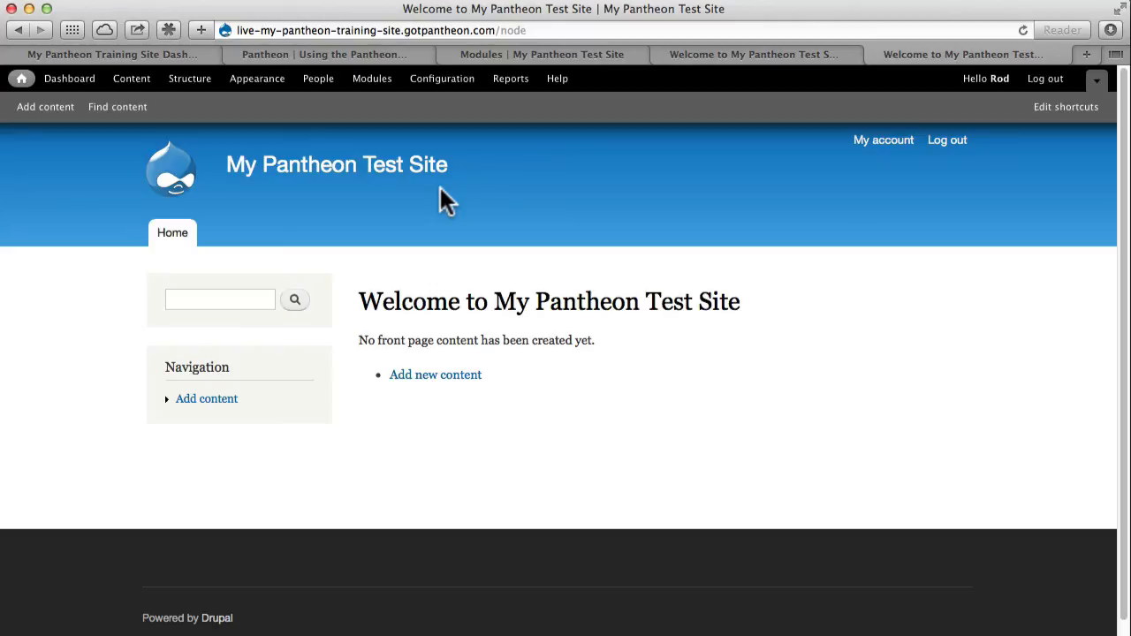
# - Close the Modules overlay on the dev site and return to the Live environment's page in the Pantheon dashboard
pyautogui.click(780, 55)
pyautogui.click(499, 55)
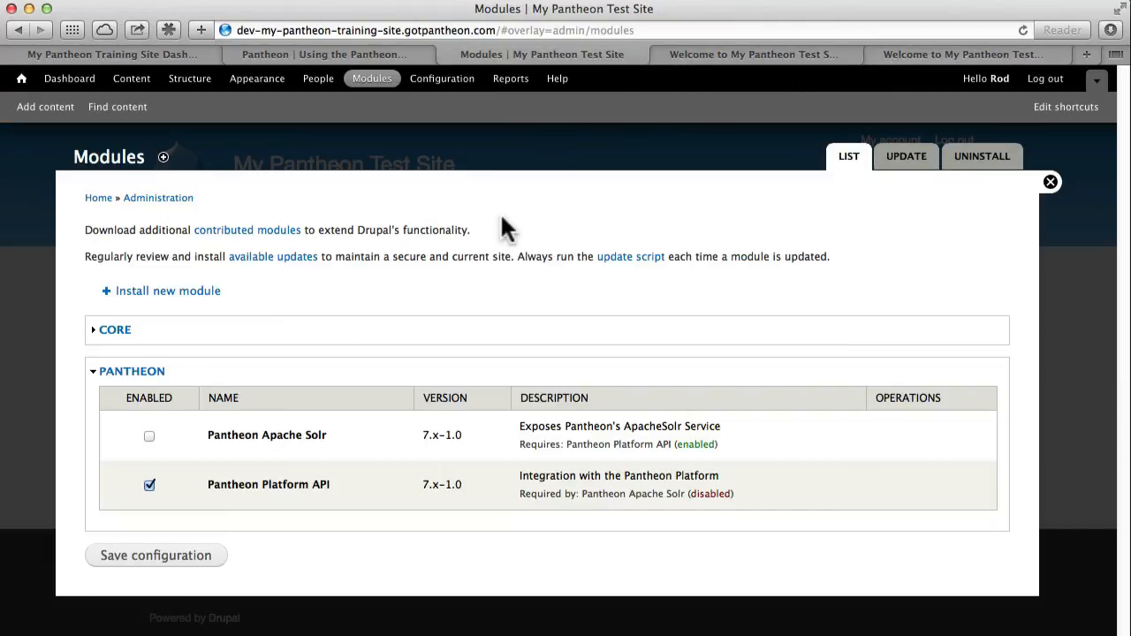
pyautogui.click(1057, 182)
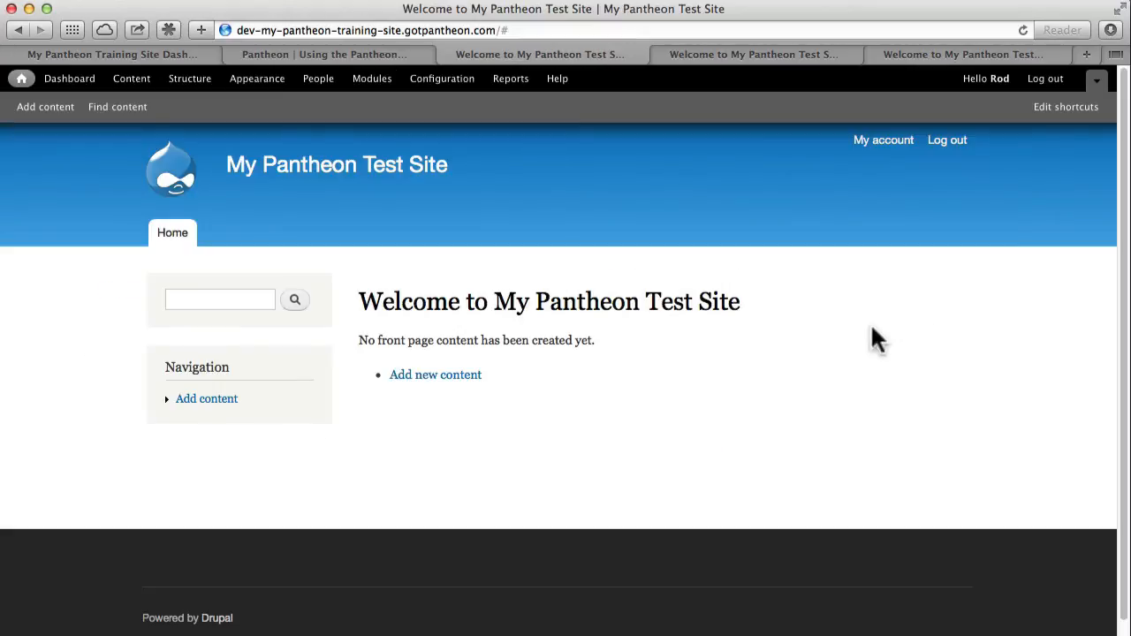
pyautogui.click(60, 54)
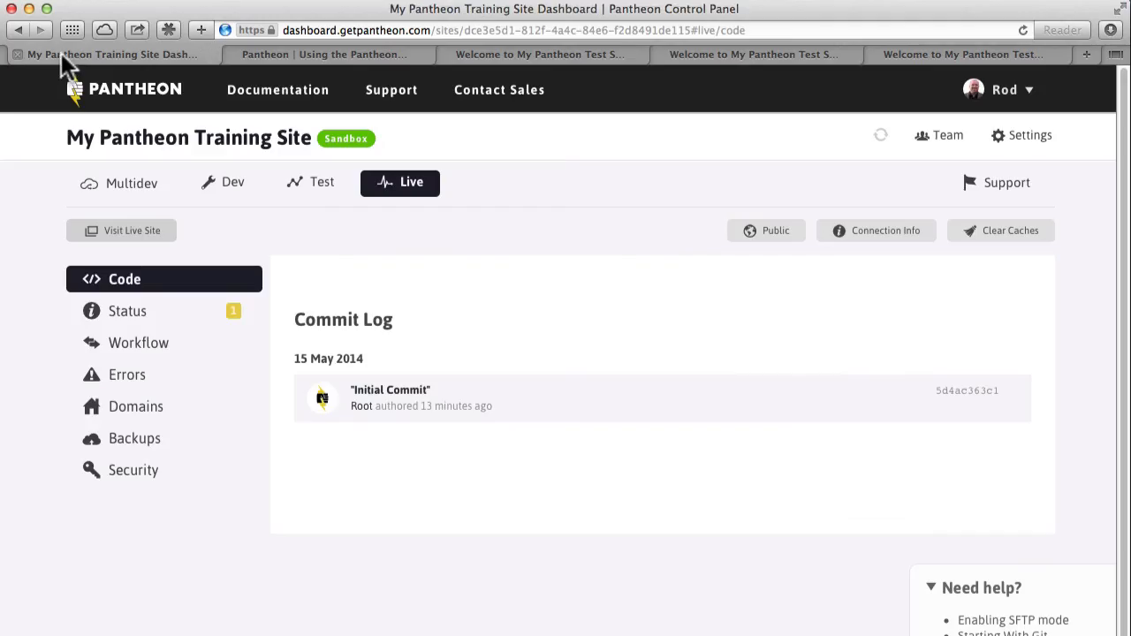